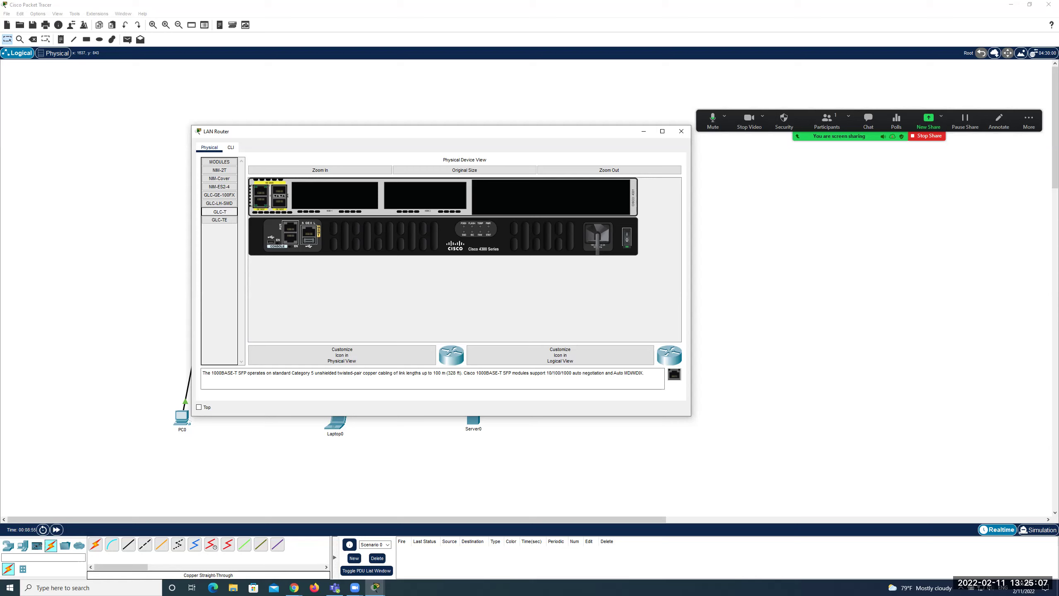
# - Try to install a GLC-T module in the LAN Router, powering it off for a second attempt, and restore its power
pyautogui.moveTo(219, 211); pyautogui.dragTo(279, 202)
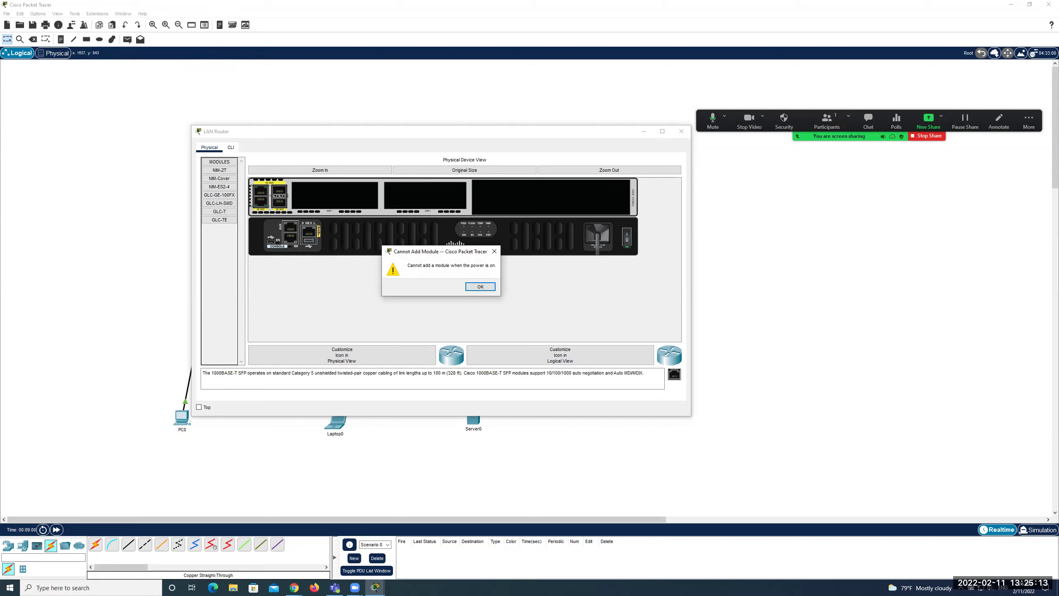
pyautogui.click(480, 286)
pyautogui.click(626, 238)
pyautogui.click(219, 211)
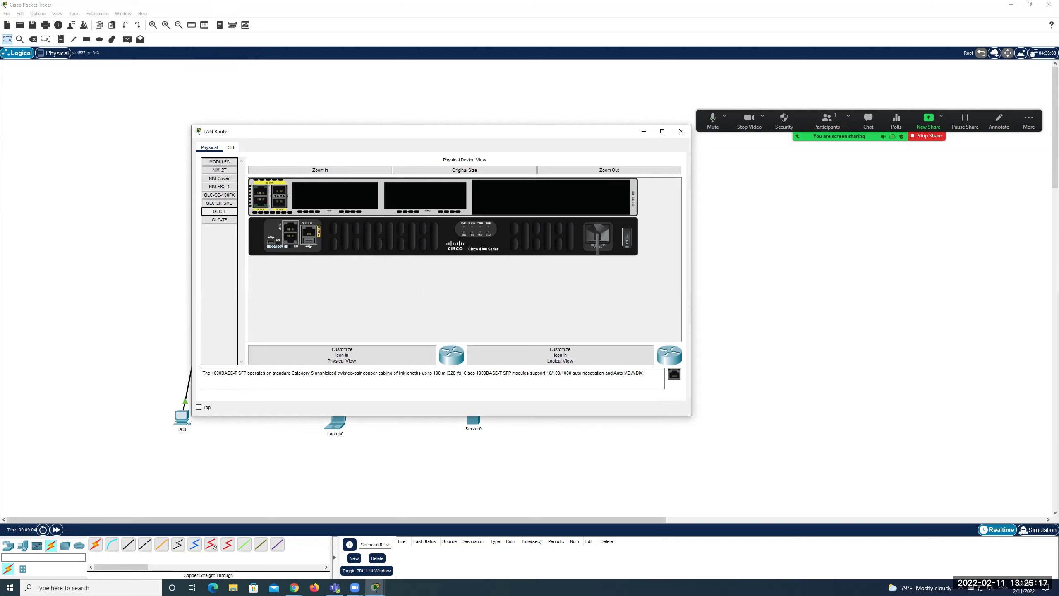
pyautogui.moveTo(219, 211); pyautogui.dragTo(334, 195)
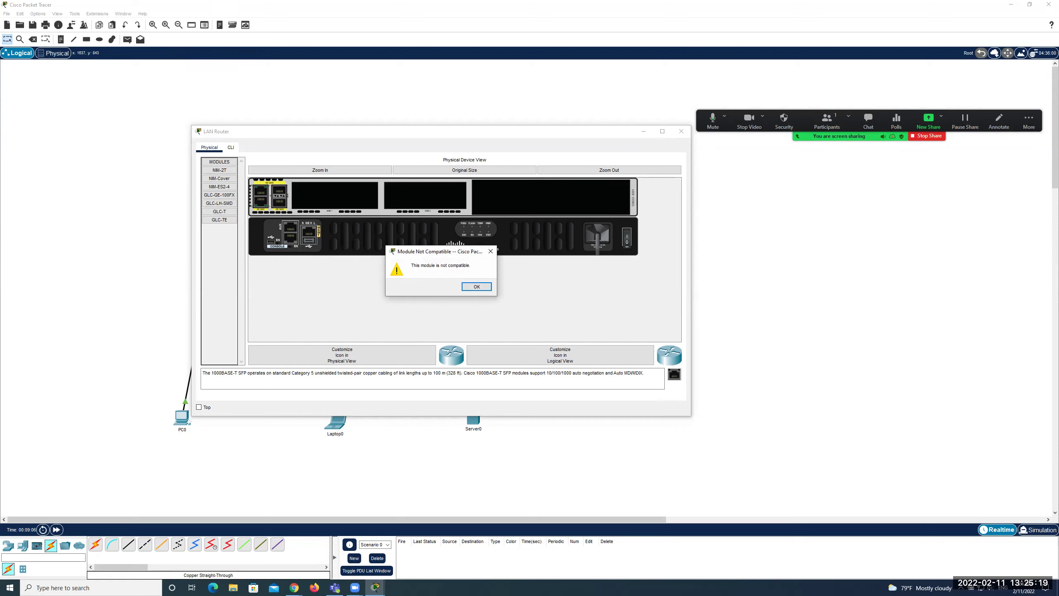
pyautogui.click(476, 286)
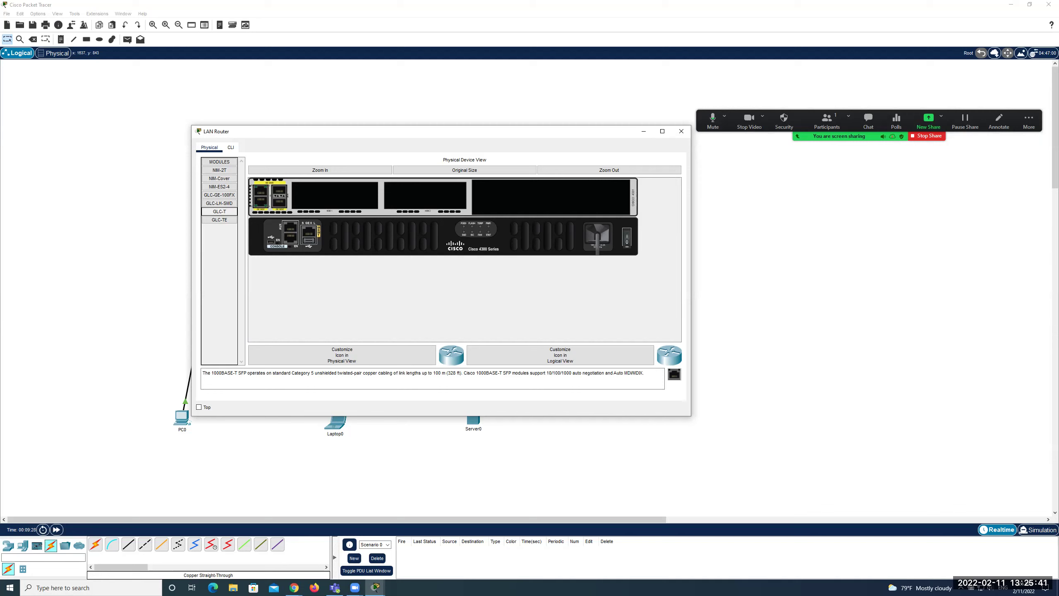
pyautogui.click(627, 238)
pyautogui.click(681, 131)
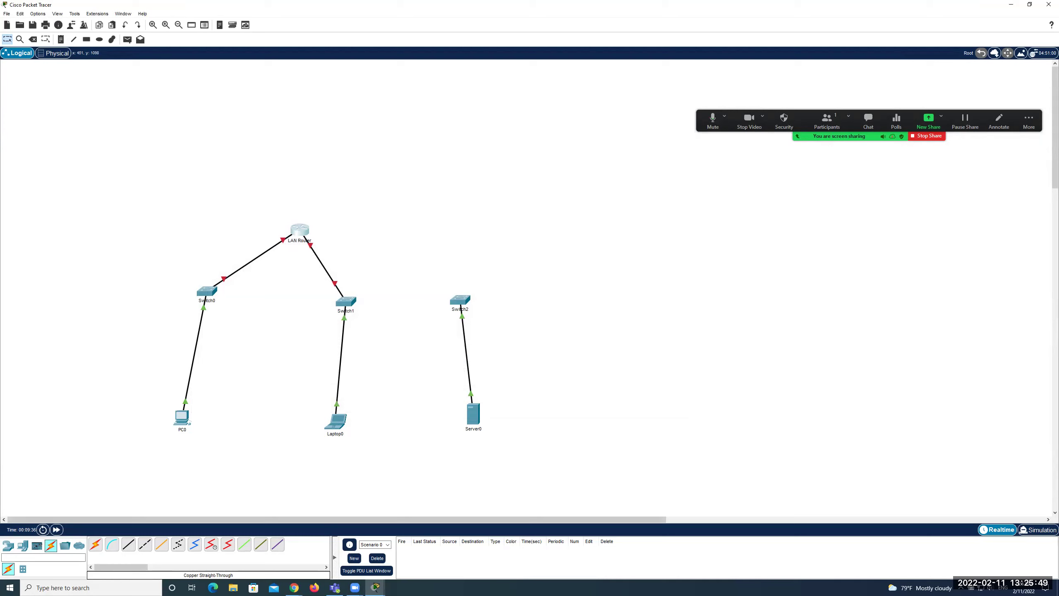
# - Connect GigabitEthernet0/2 on Switch2 to GigabitEthernet0/2 on Switch1 with a copper straight-through cable
pyautogui.click(128, 544)
pyautogui.click(461, 300)
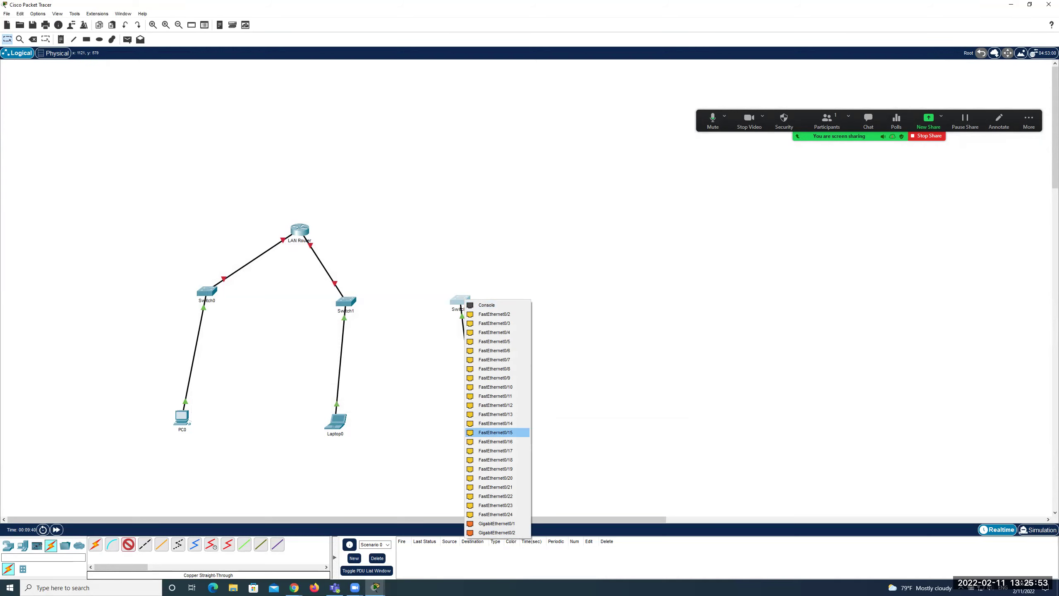
pyautogui.click(496, 533)
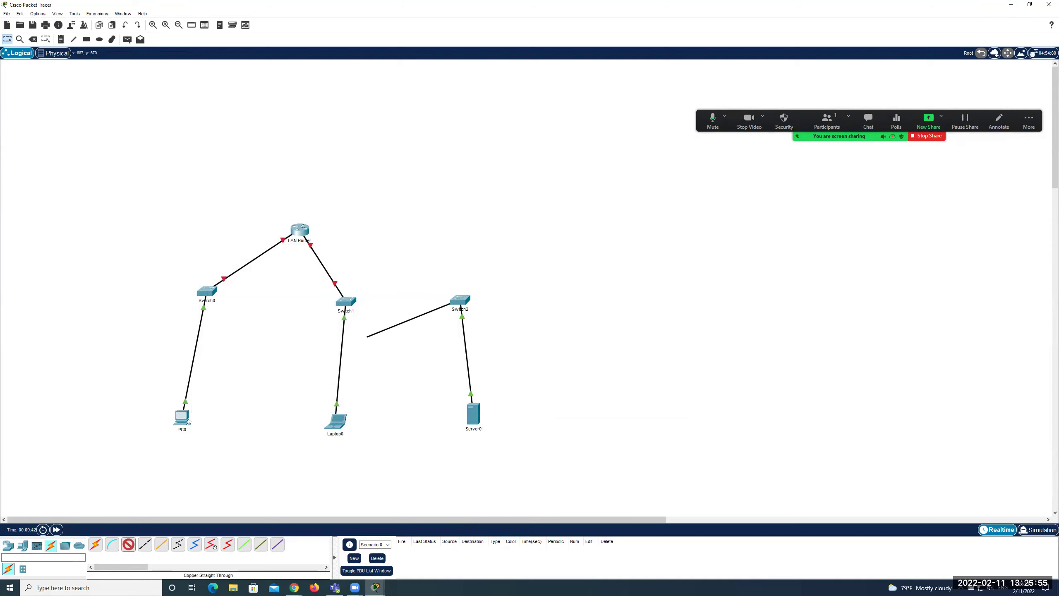
pyautogui.click(350, 300)
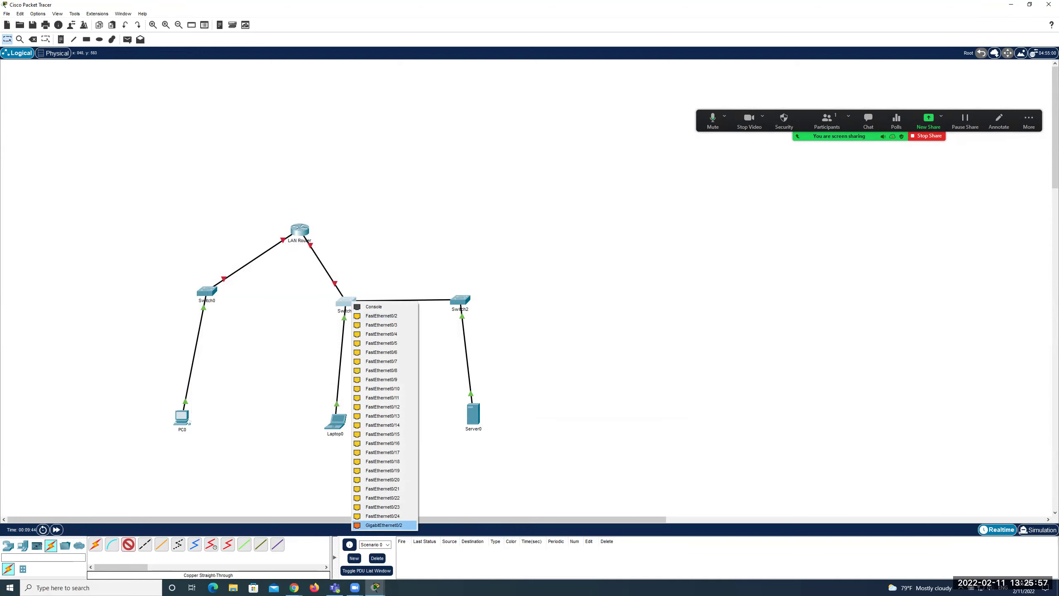
pyautogui.click(384, 525)
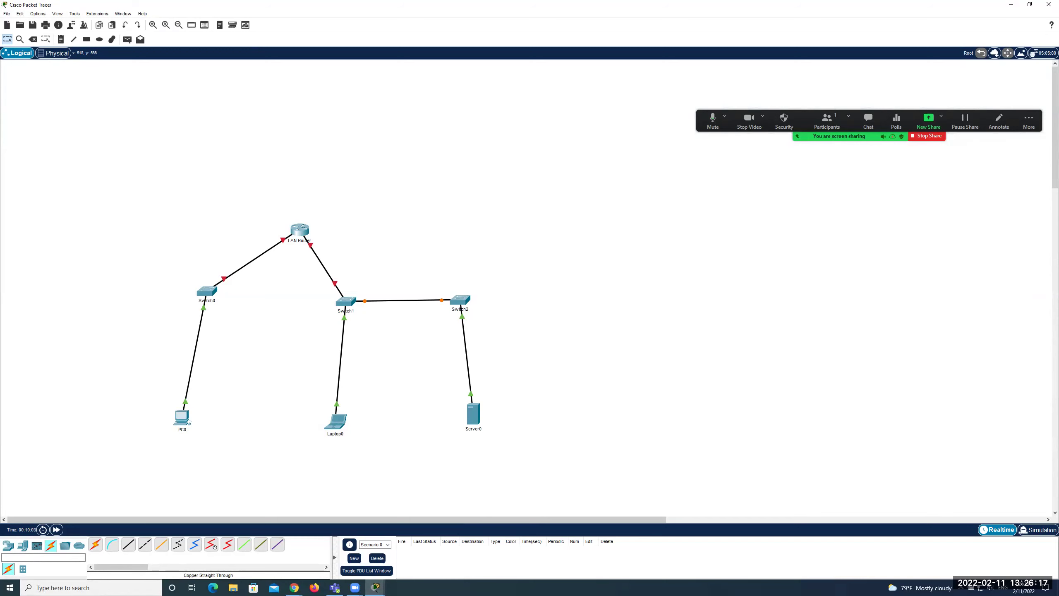
# - Open the LAN Router's command line and answer no to the initial configuration dialog
pyautogui.moveTo(207, 292)
pyautogui.click(299, 229)
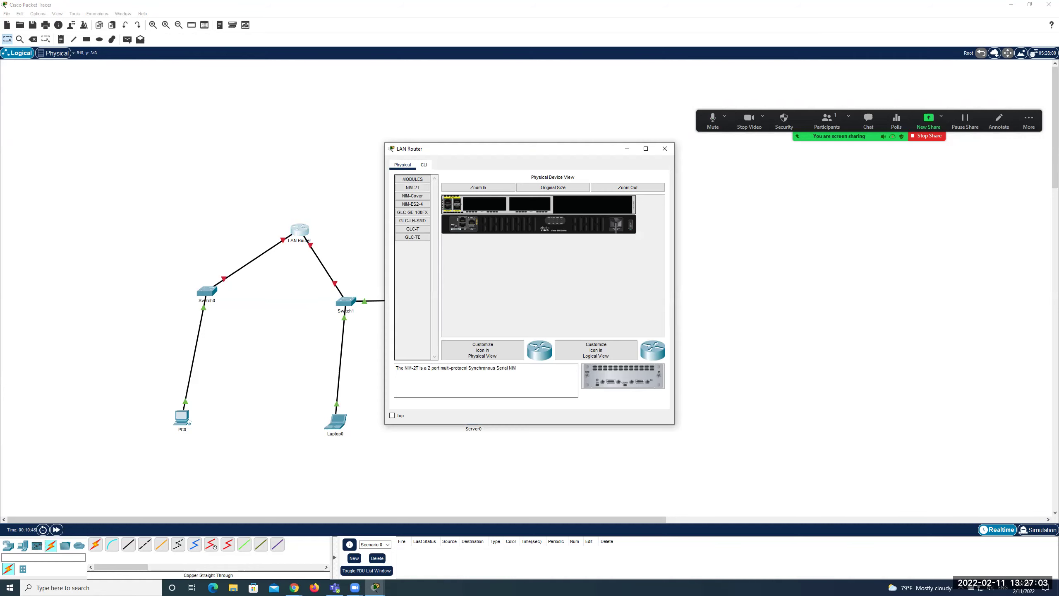
pyautogui.click(423, 165)
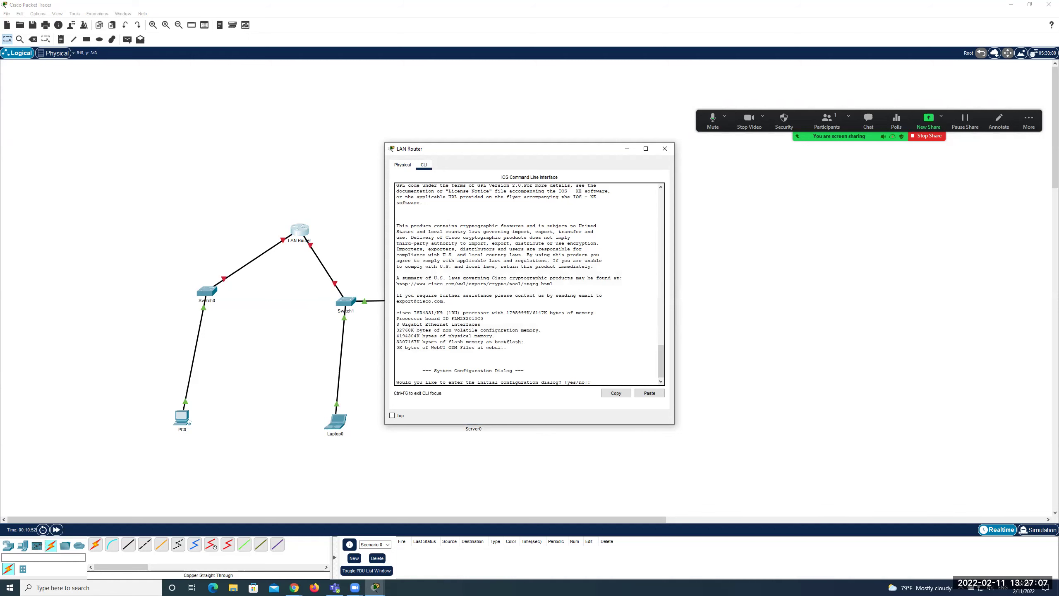
pyautogui.write('no')
pyautogui.press('Return')
pyautogui.press('Return')
# - Enter privileged mode with enable and global configuration mode with conf t on the LAN Router
pyautogui.write('enabl')
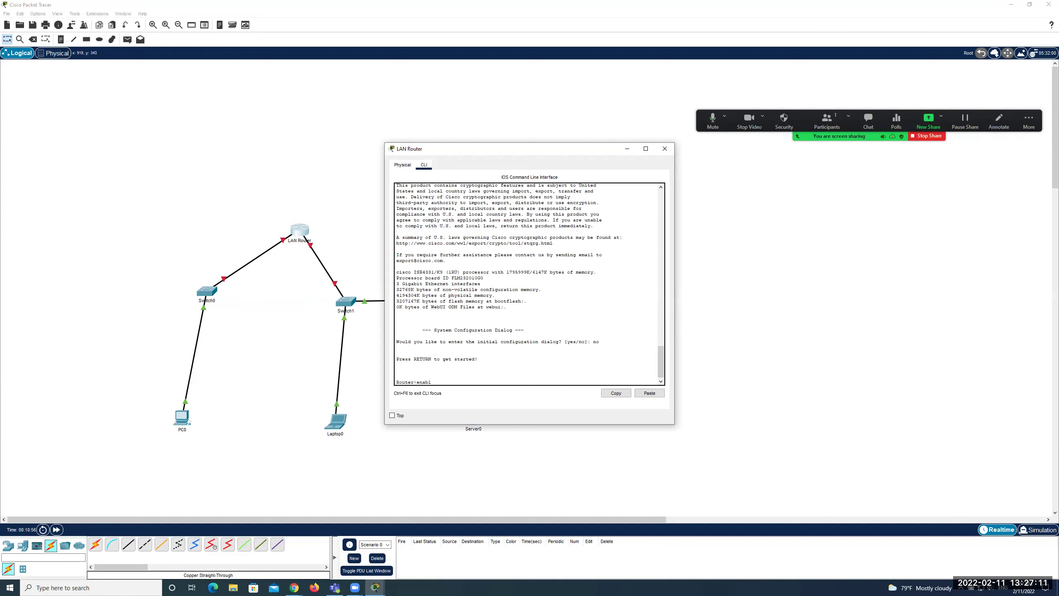
pyautogui.write('e')
pyautogui.press('Return')
pyautogui.write('conf t')
pyautogui.press('Return')
# - Bring up the LAN Router's interface g0/0/0 with the no shutdown command
pyautogui.write('ig)#int')
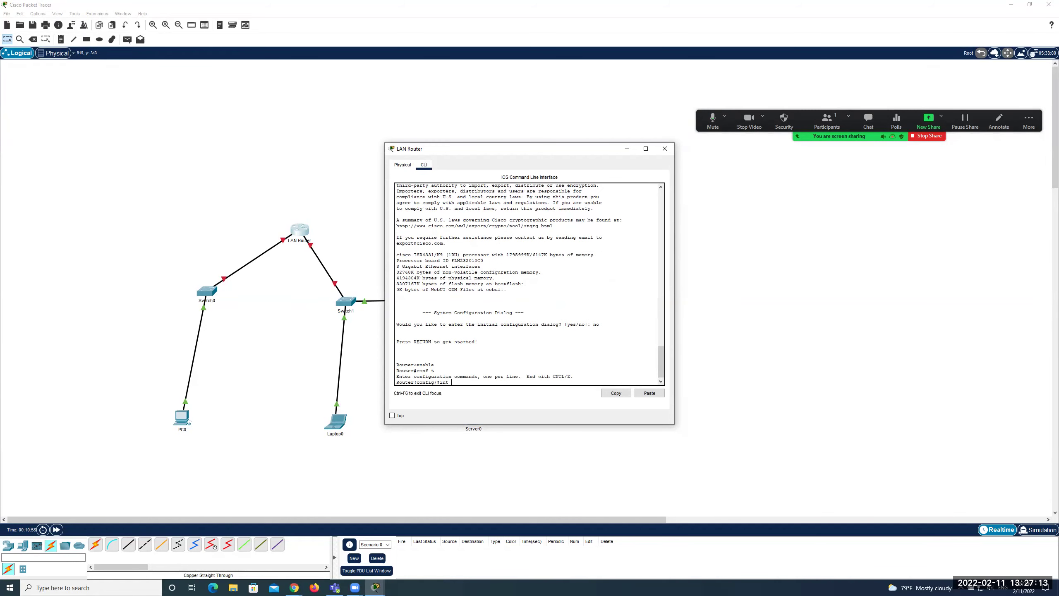
pyautogui.write(' g0/0/0')
pyautogui.press('Return')
pyautogui.write('nfig-if)#no shutd')
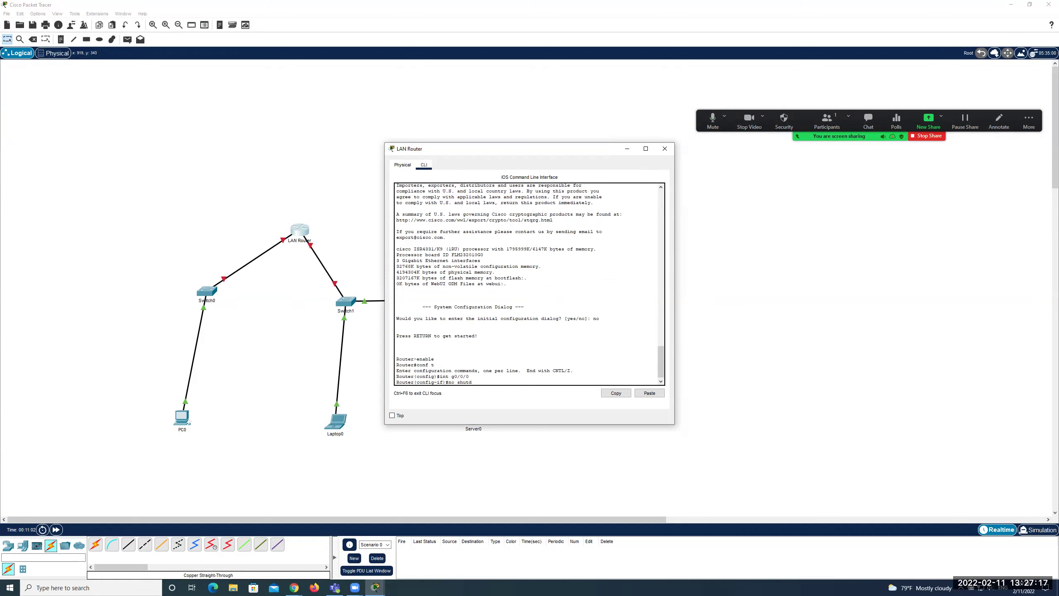
pyautogui.write('own')
pyautogui.press('Return')
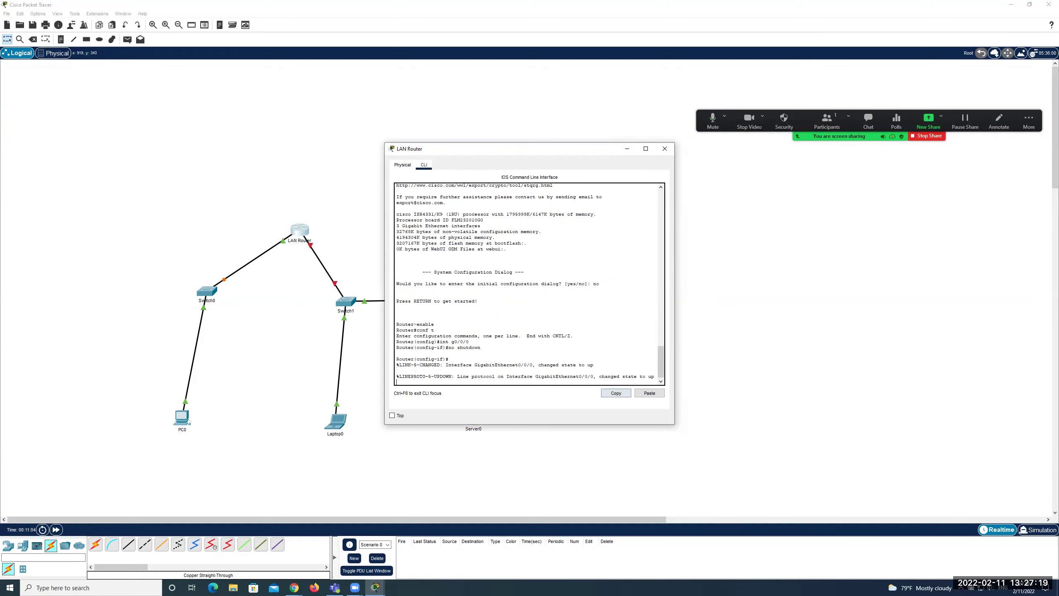
pyautogui.moveTo(448, 348); pyautogui.dragTo(480, 348)
pyautogui.press('Return')
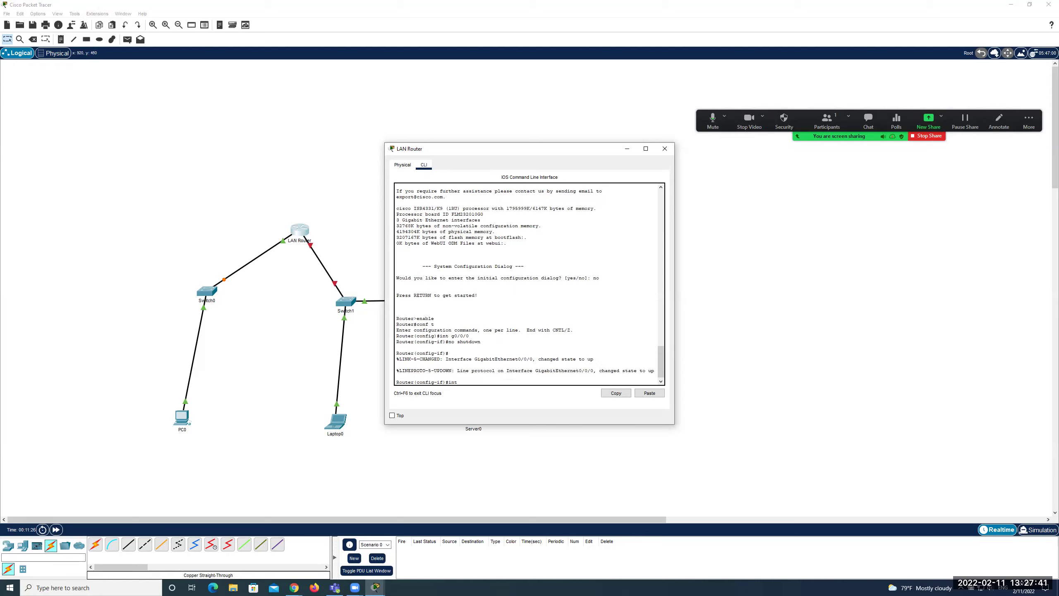
# - Bring up interface g0/0/1 with no shutdown, then end configuration mode and close the router's window
pyautogui.write('int g0/0/1')
pyautogui.press('Return')
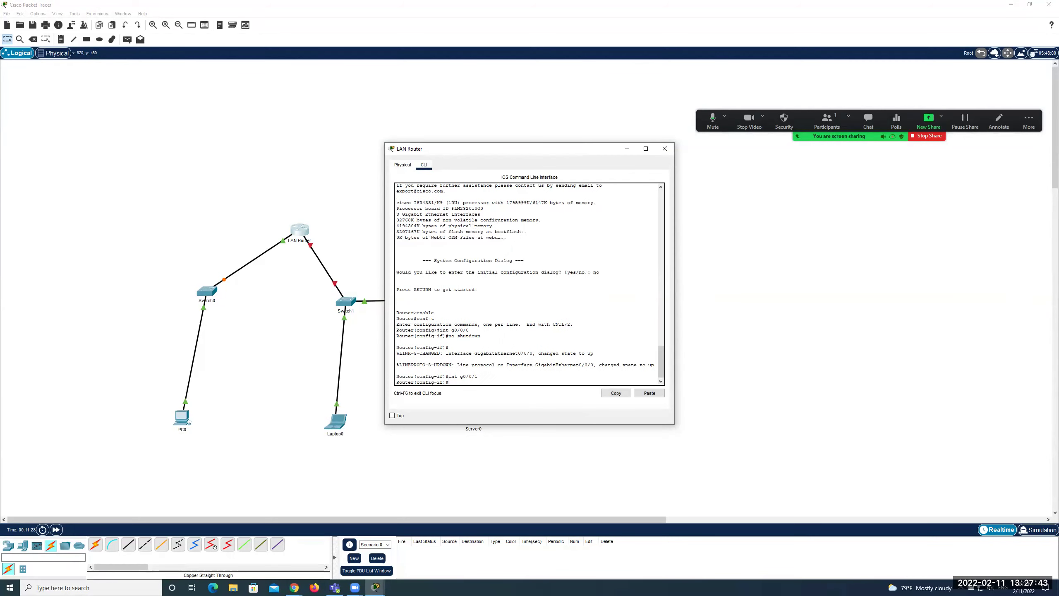
pyautogui.write('no shutdown')
pyautogui.press('Return')
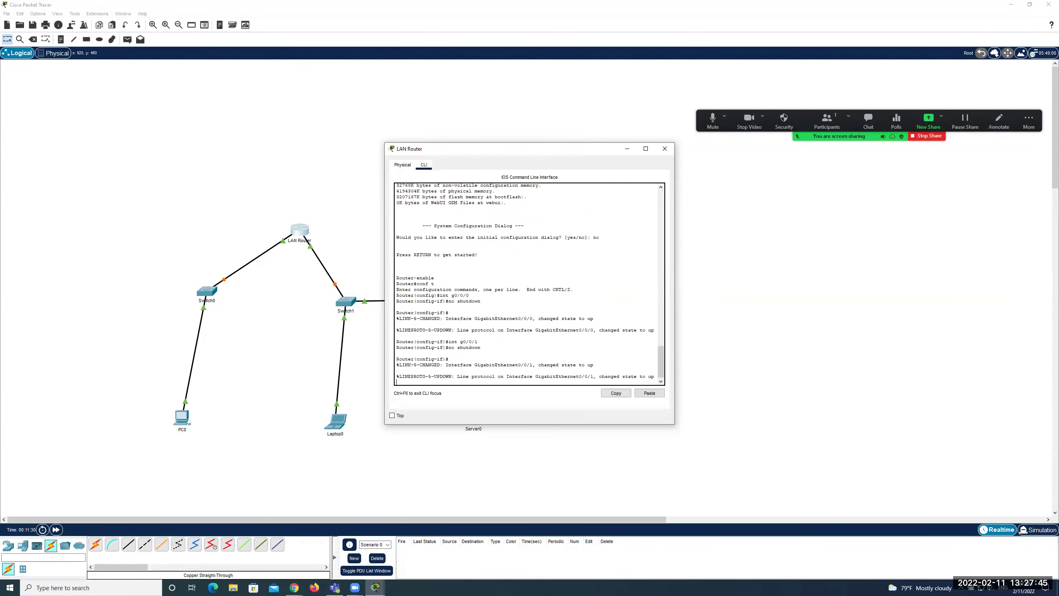
pyautogui.write('end')
pyautogui.press('Return')
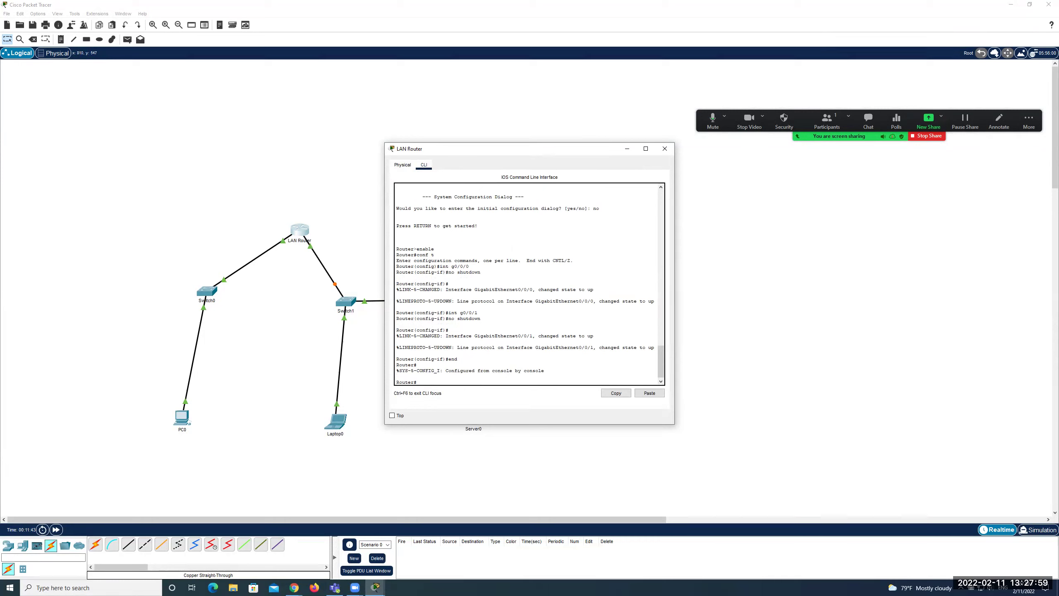
pyautogui.click(334, 284)
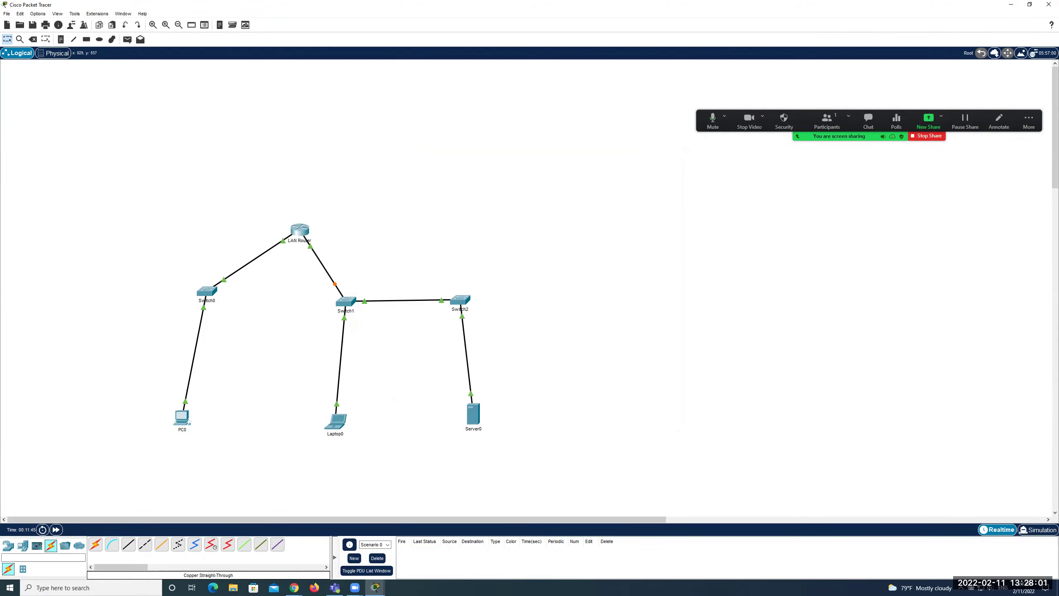